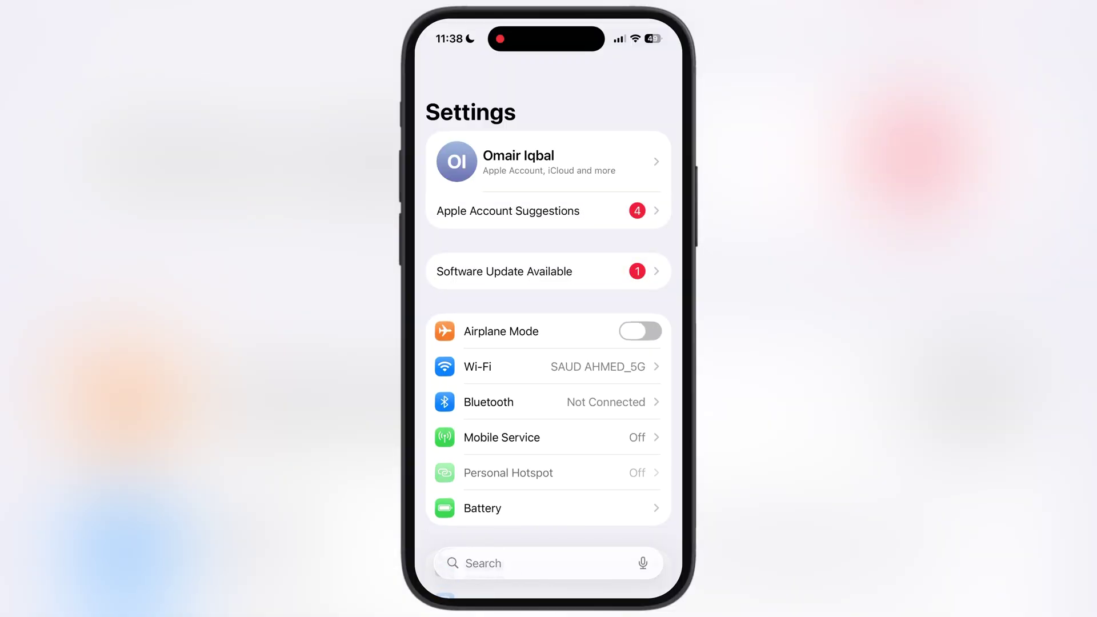
scroll(549, 343, "down", 2)
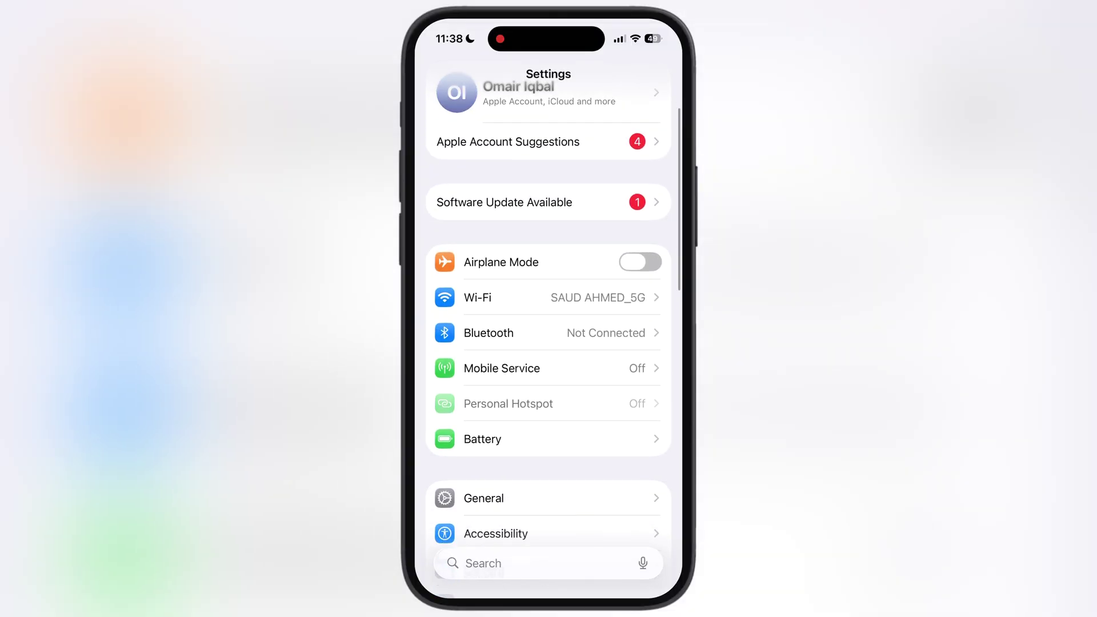
Delete the AppleJr v2 profile from General > VPN & Device Management, confirming the removal
left_click(548, 498)
scroll(548, 343, "down", 5)
scroll(549, 343, "down", 5)
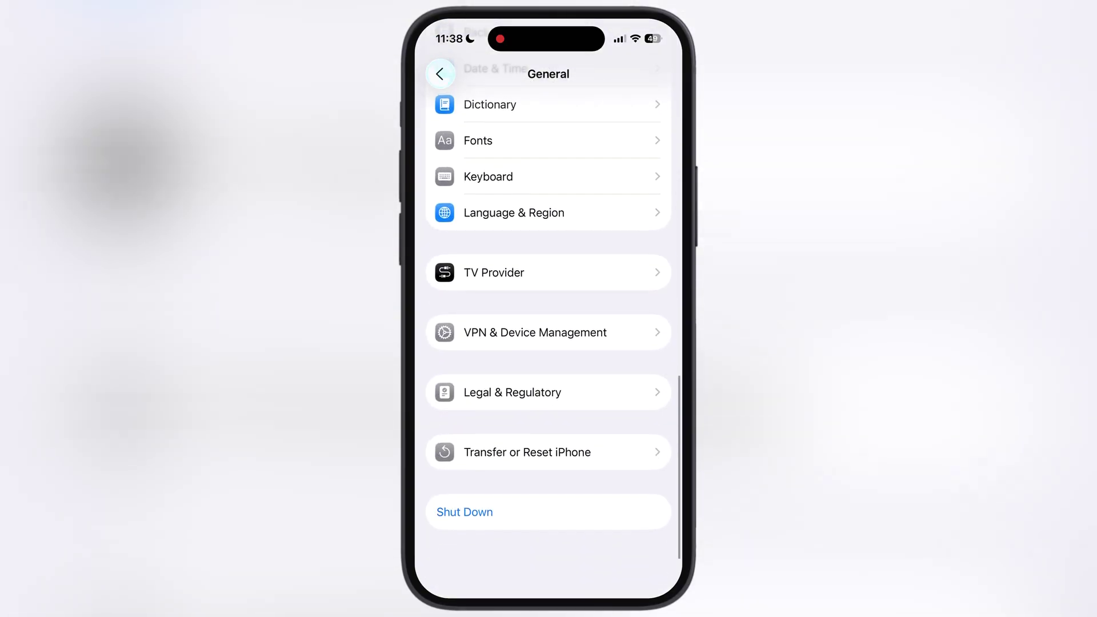
left_click(535, 352)
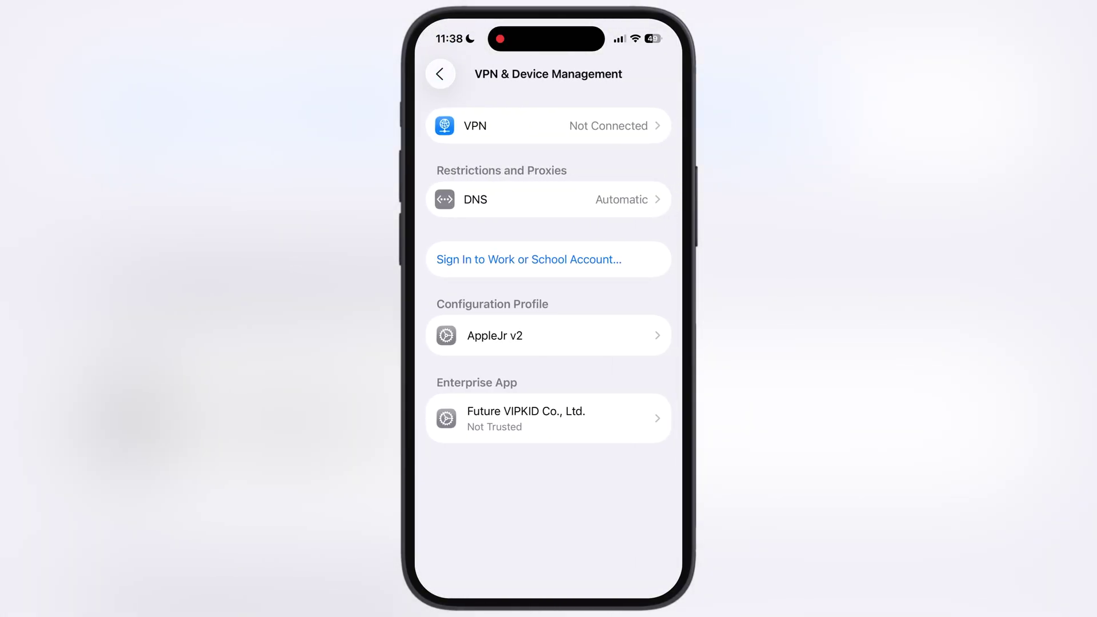
left_click(549, 335)
left_click(548, 323)
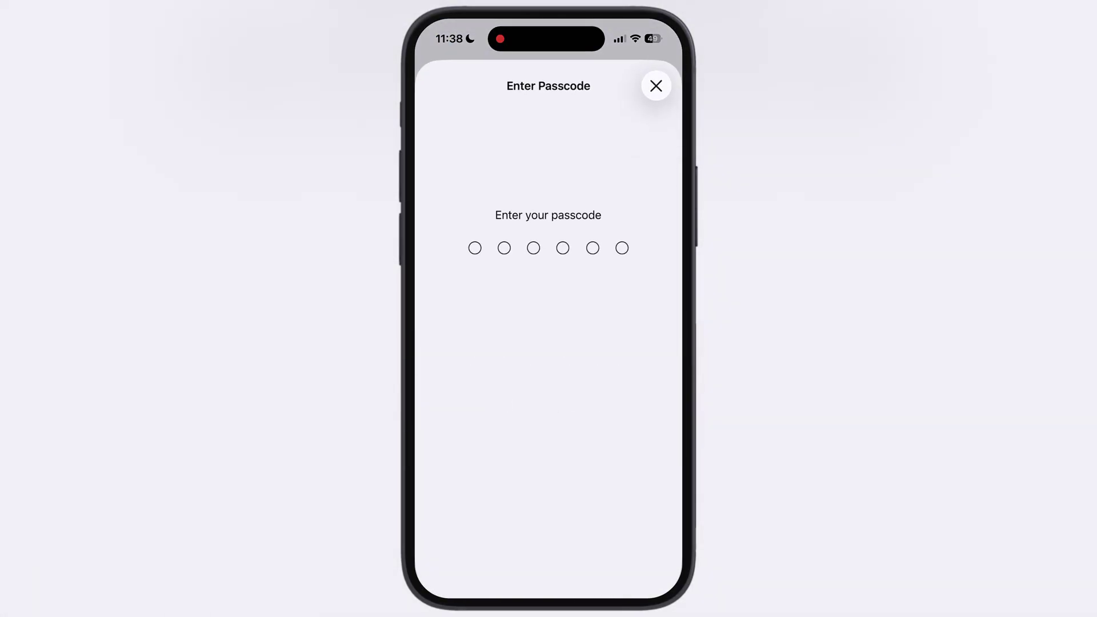
type("••••••")
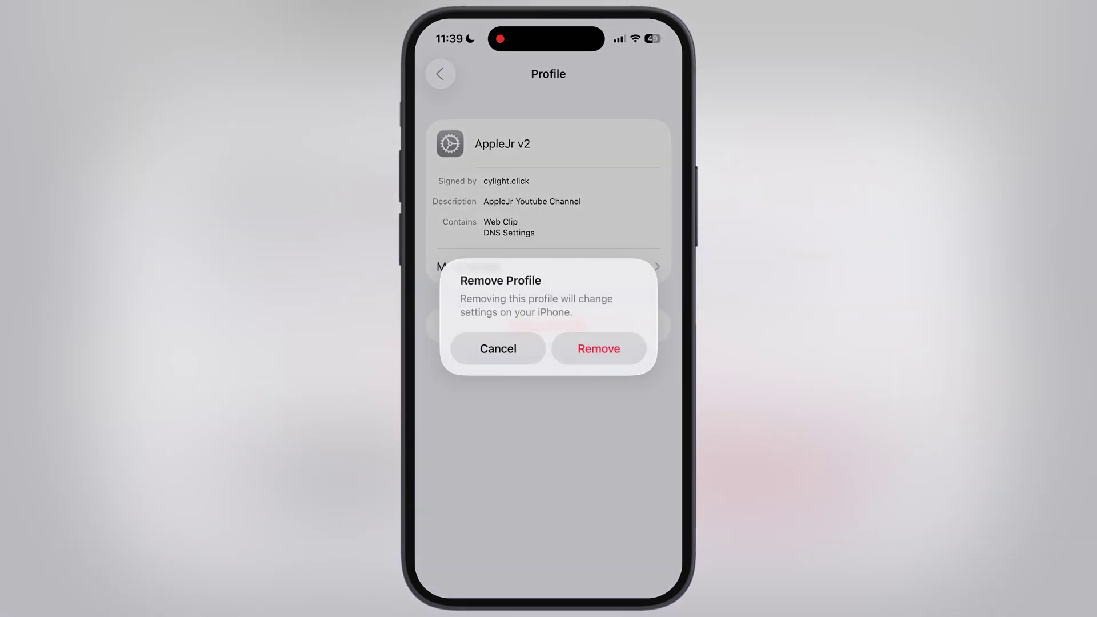
left_click(596, 348)
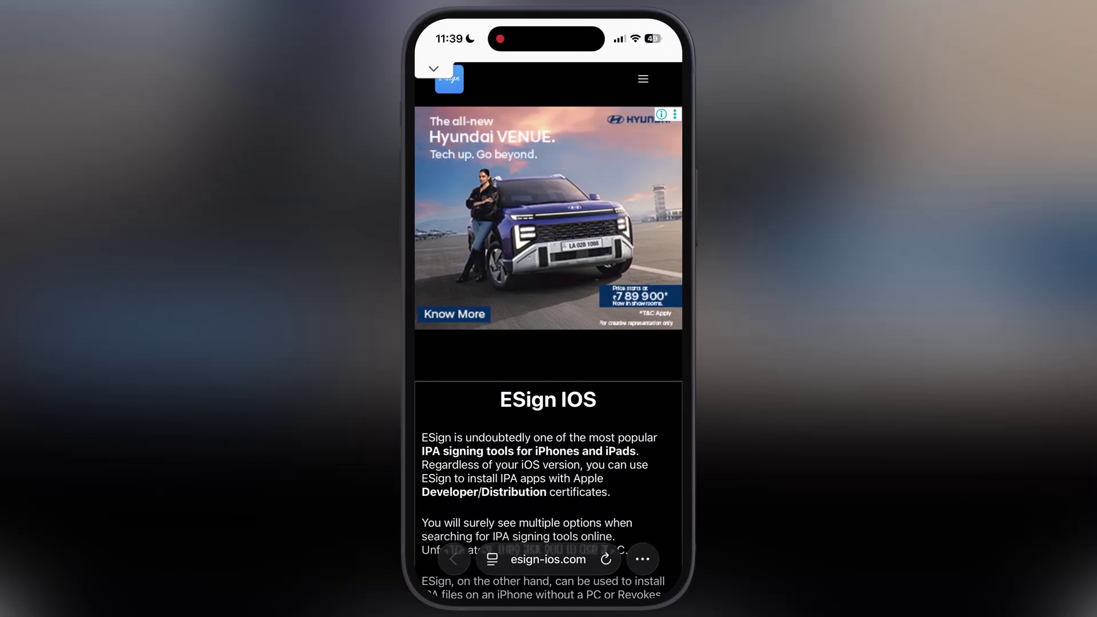
scroll(549, 326, "down", 10)
scroll(548, 327, "down", 10)
scroll(549, 326, "down", 10)
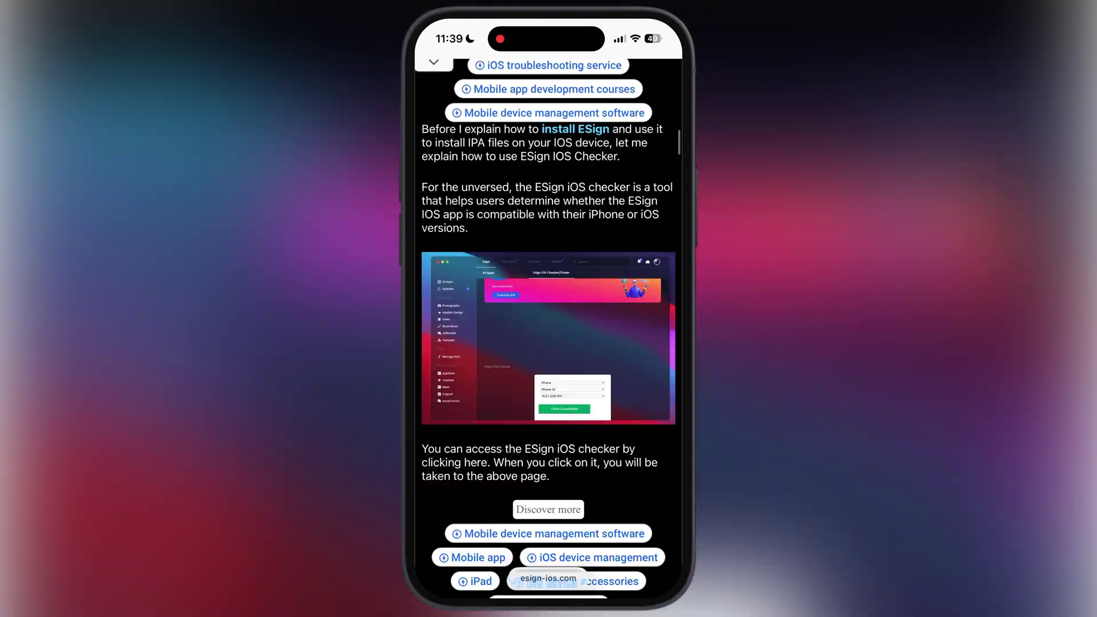
scroll(549, 325, "down", 10)
scroll(549, 326, "down", 10)
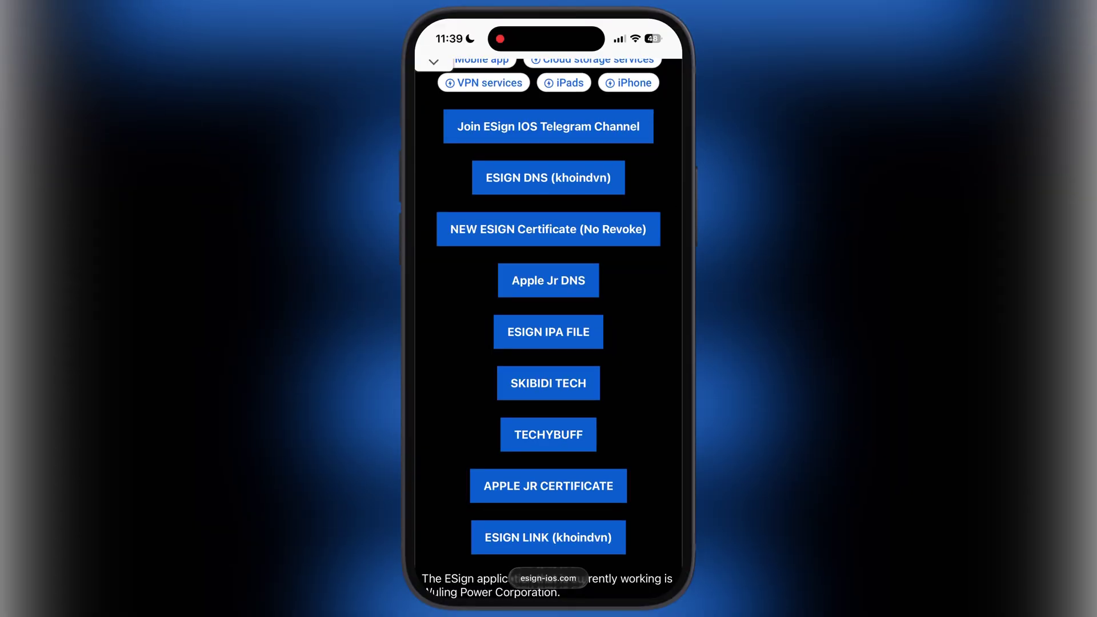
Open the khoindvn ESign link on esign-ios.com to get the DNS profile
left_click(549, 490)
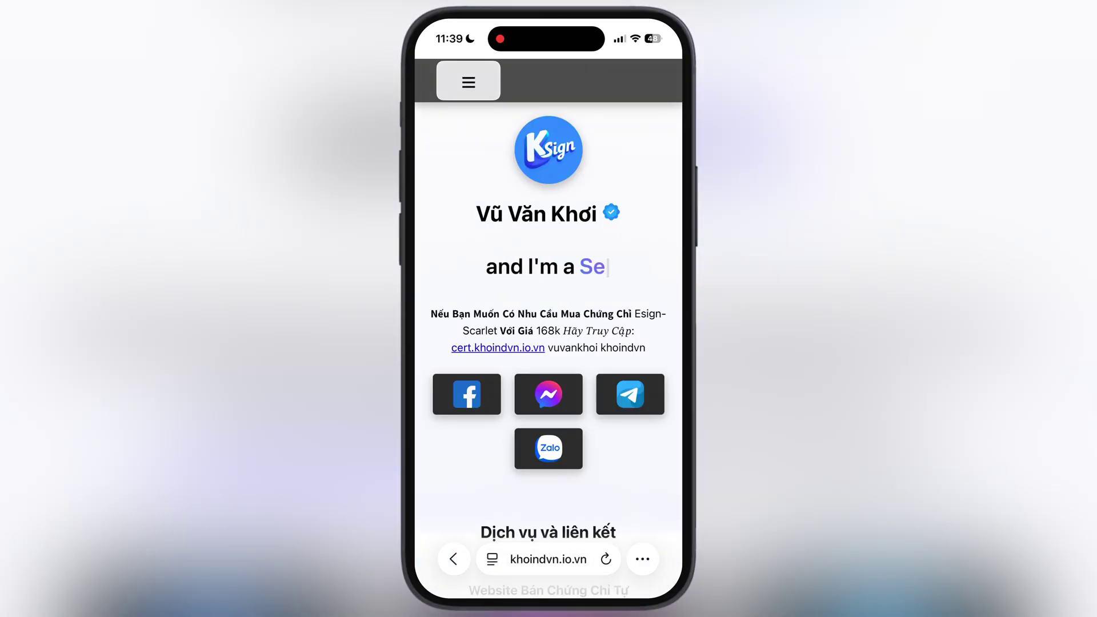
scroll(549, 344, "down", 10)
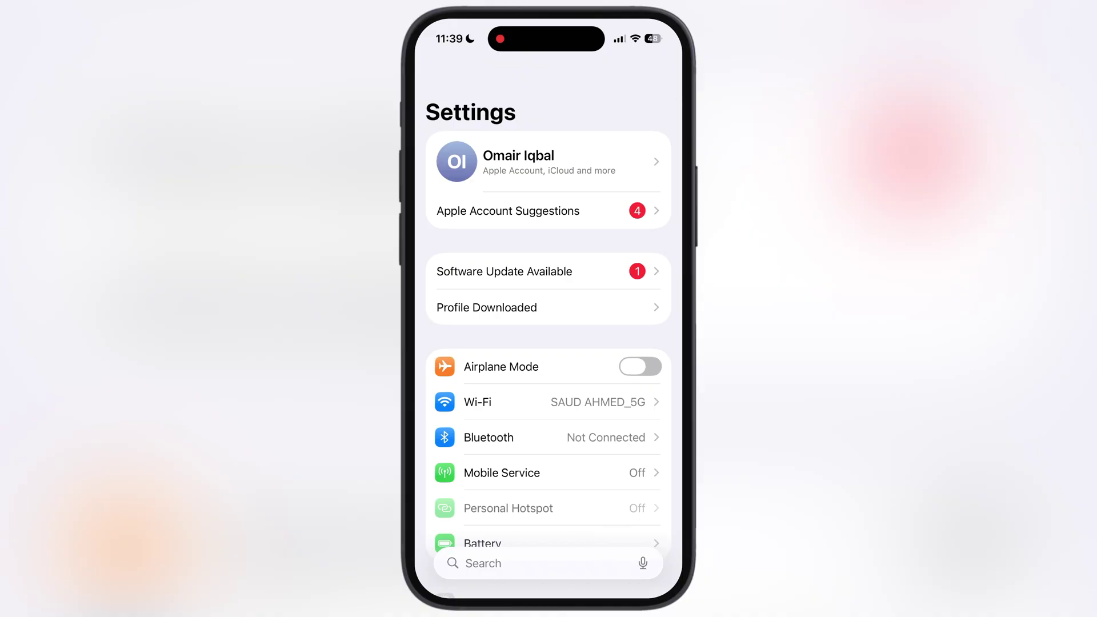
Install the downloaded khoindvn DNS profile, entering the passcode and confirming Install
left_click(487, 306)
left_click(489, 259)
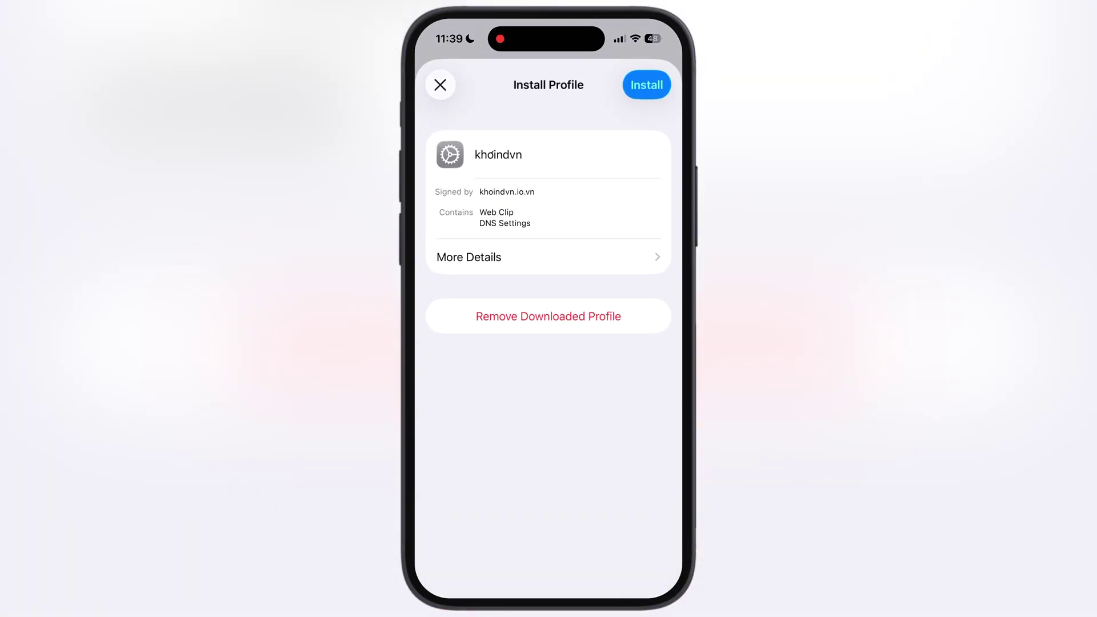
left_click(647, 83)
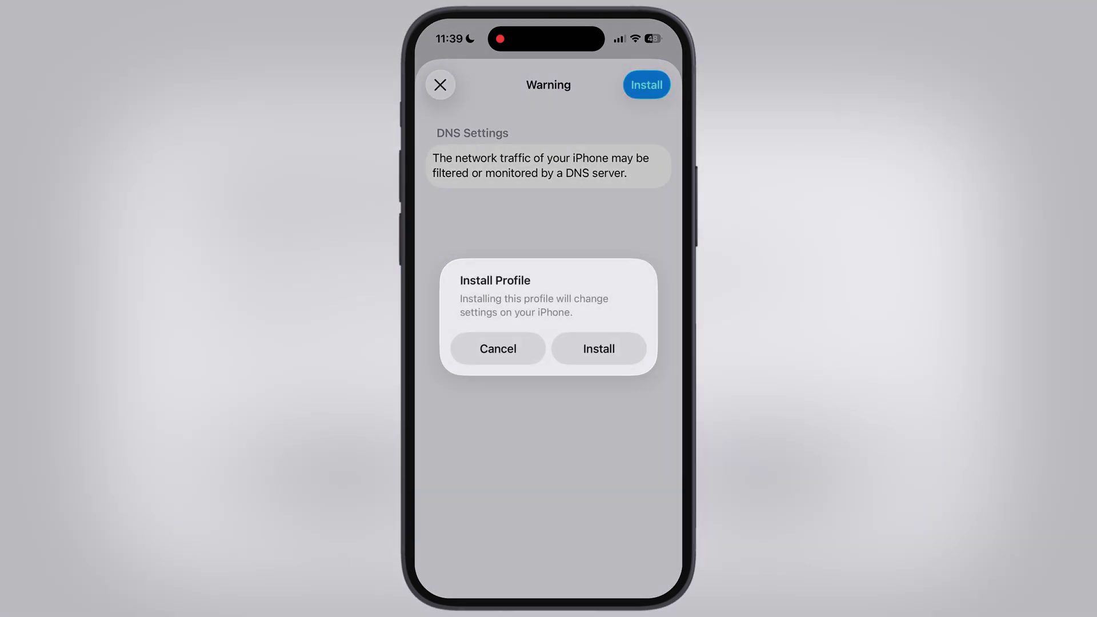
left_click(598, 348)
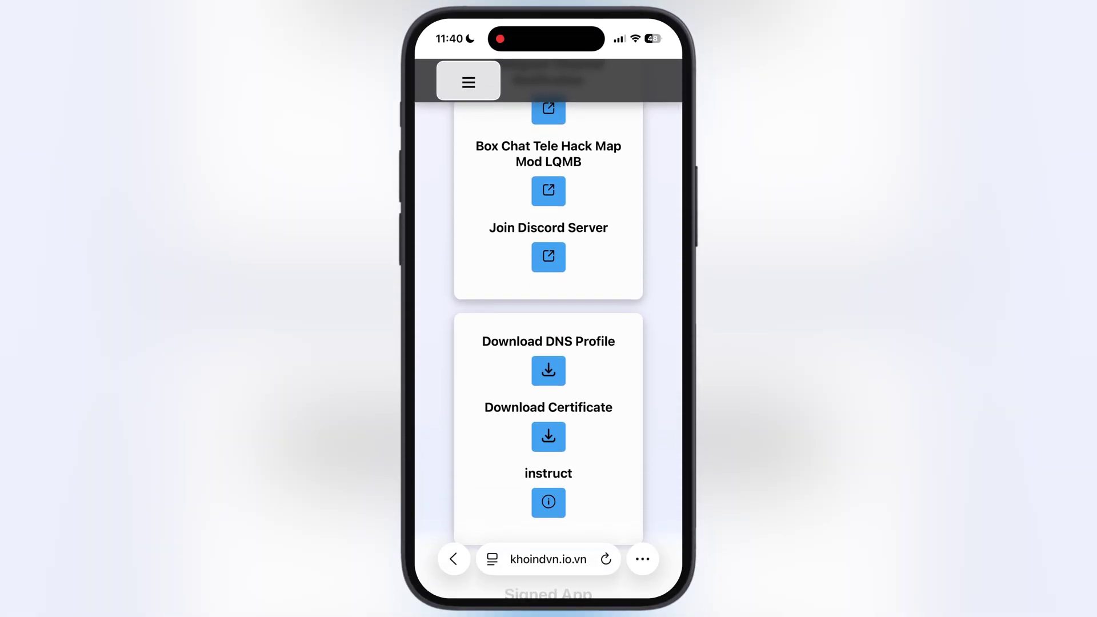
scroll(548, 343, "down", 10)
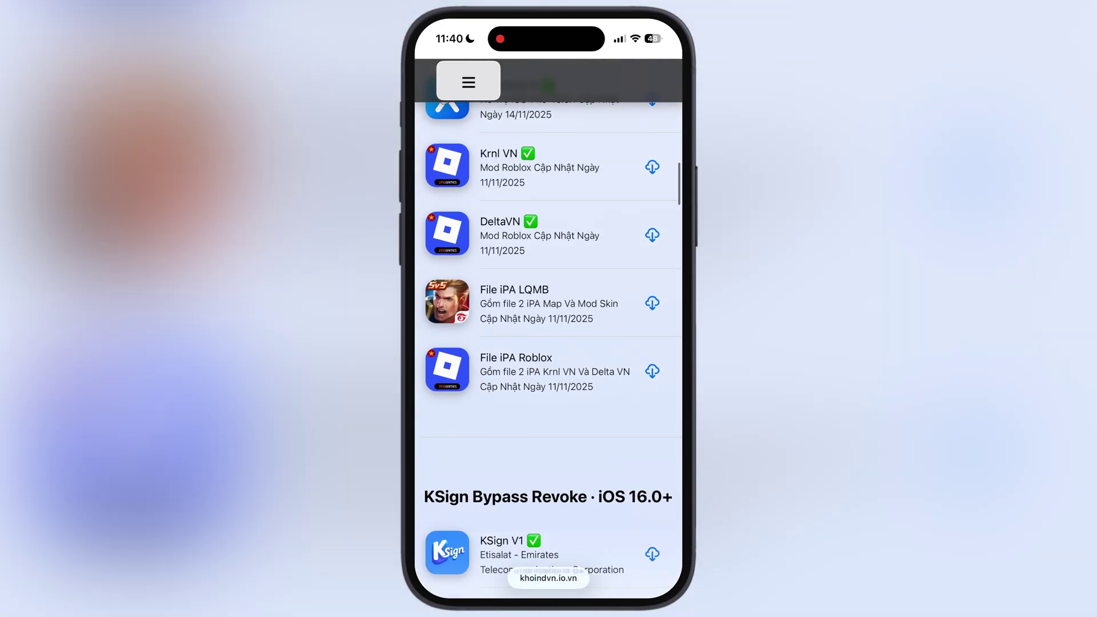
scroll(548, 342, "down", 5)
scroll(549, 343, "down", 5)
scroll(548, 343, "down", 5)
scroll(549, 343, "down", 5)
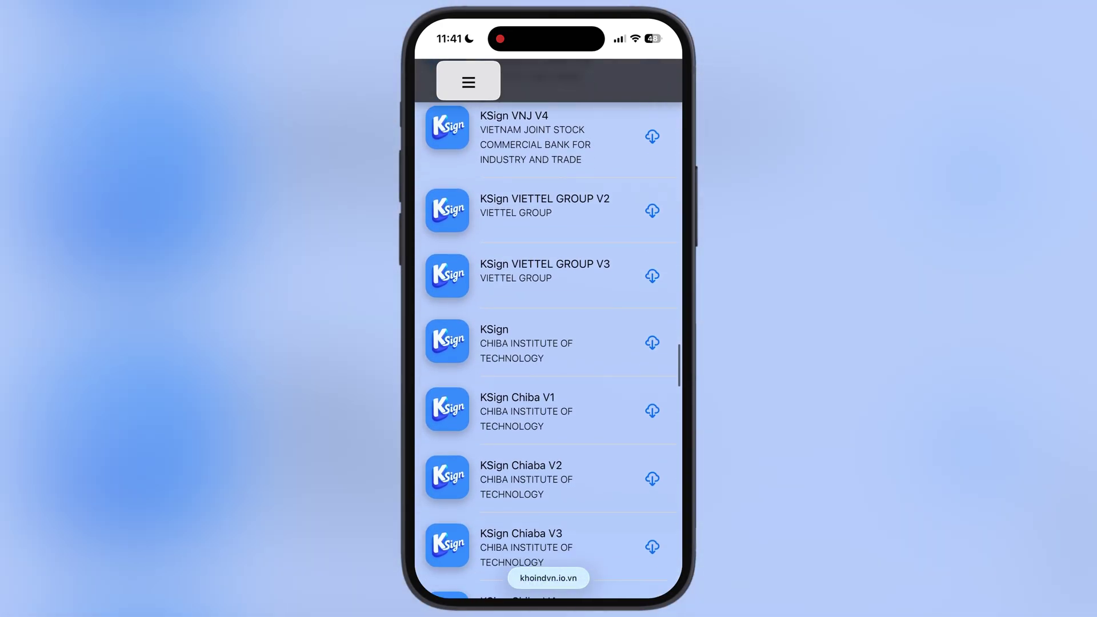
scroll(549, 343, "down", 5)
scroll(548, 343, "down", 5)
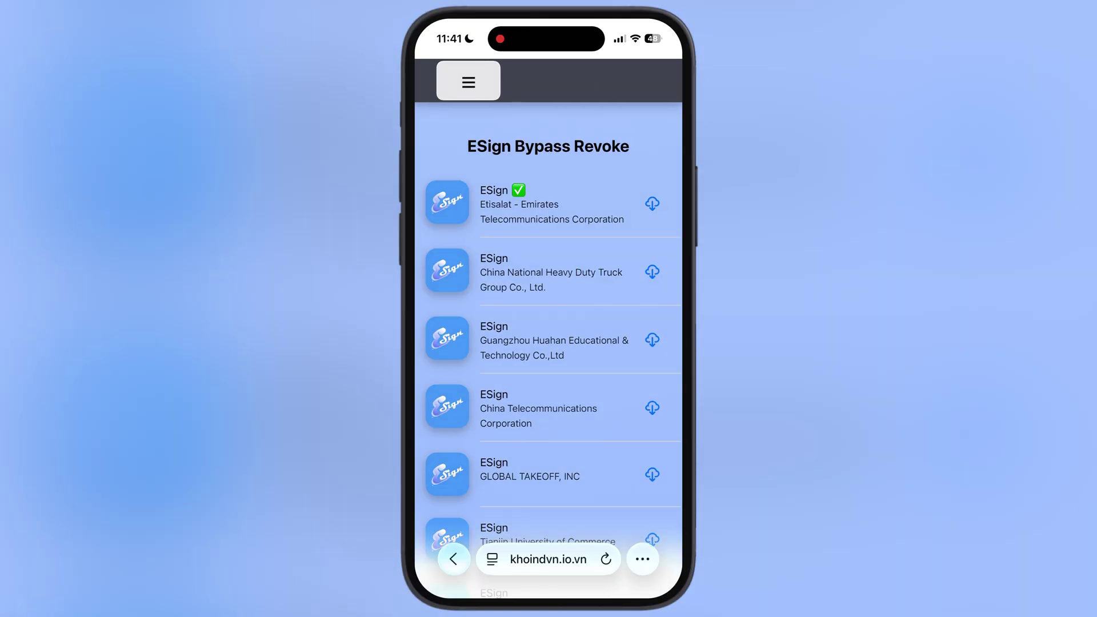
Download the Etisalat-signed ESign from the Bypass Revoke list and approve its installation
left_click(652, 203)
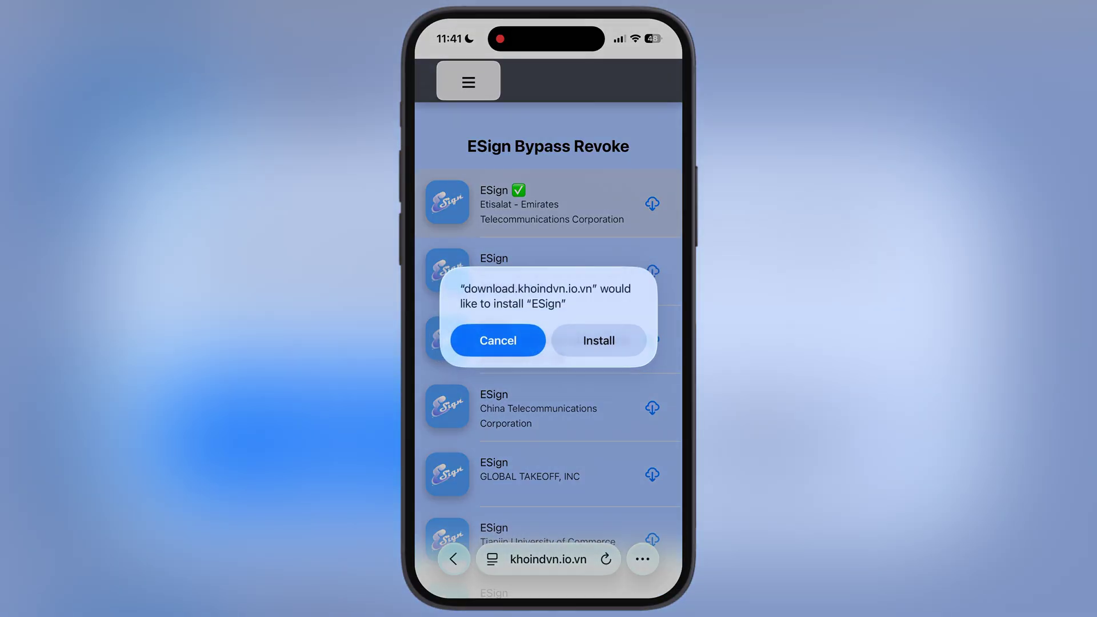
left_click(599, 340)
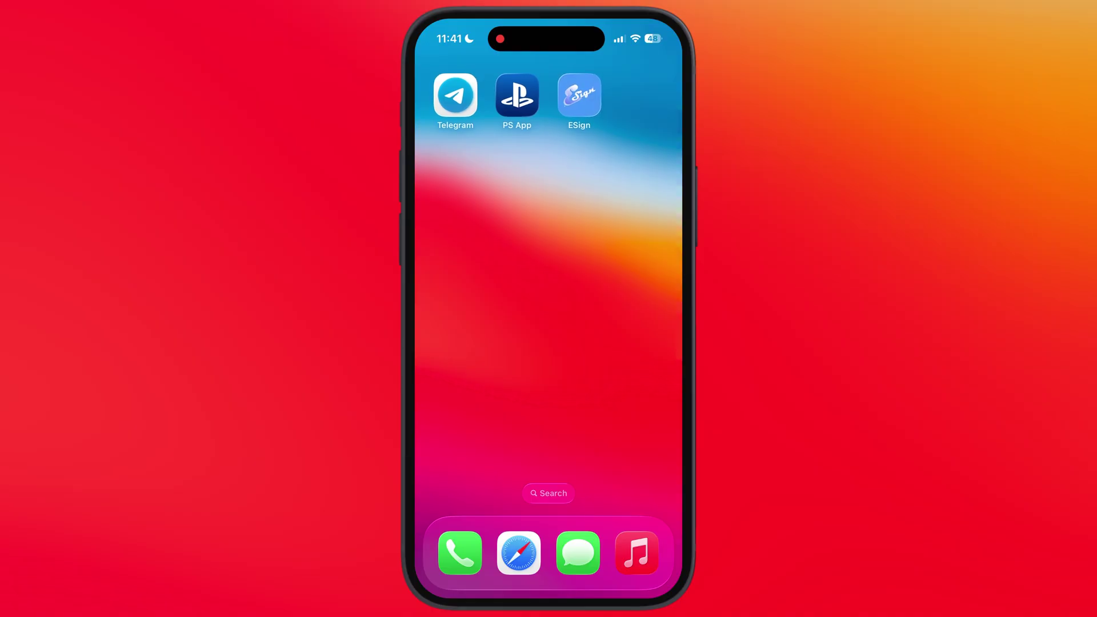
Trust the Etisalat enterprise developer under General > VPN & Device Management
left_click(578, 96)
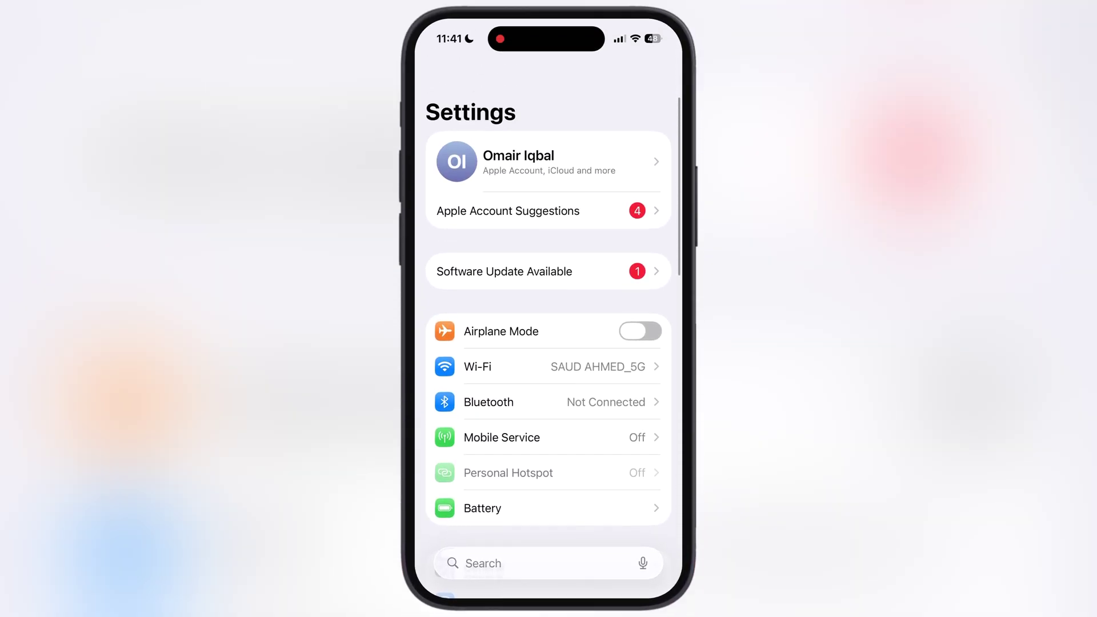
scroll(548, 343, "down", 5)
left_click(497, 380)
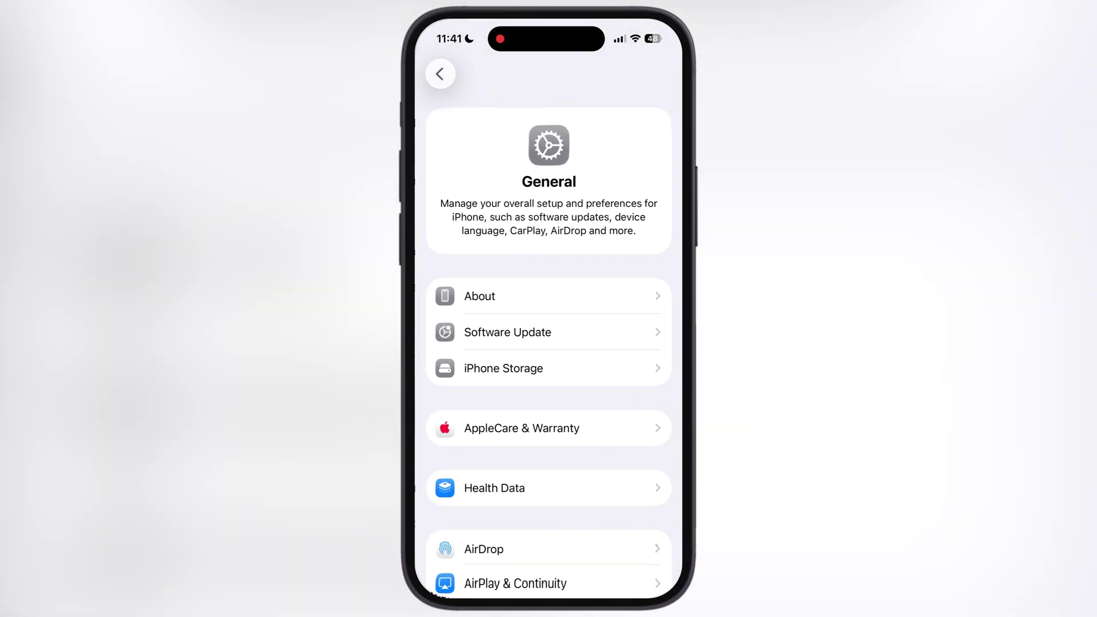
scroll(548, 343, "down", 5)
scroll(548, 343, "down", 4)
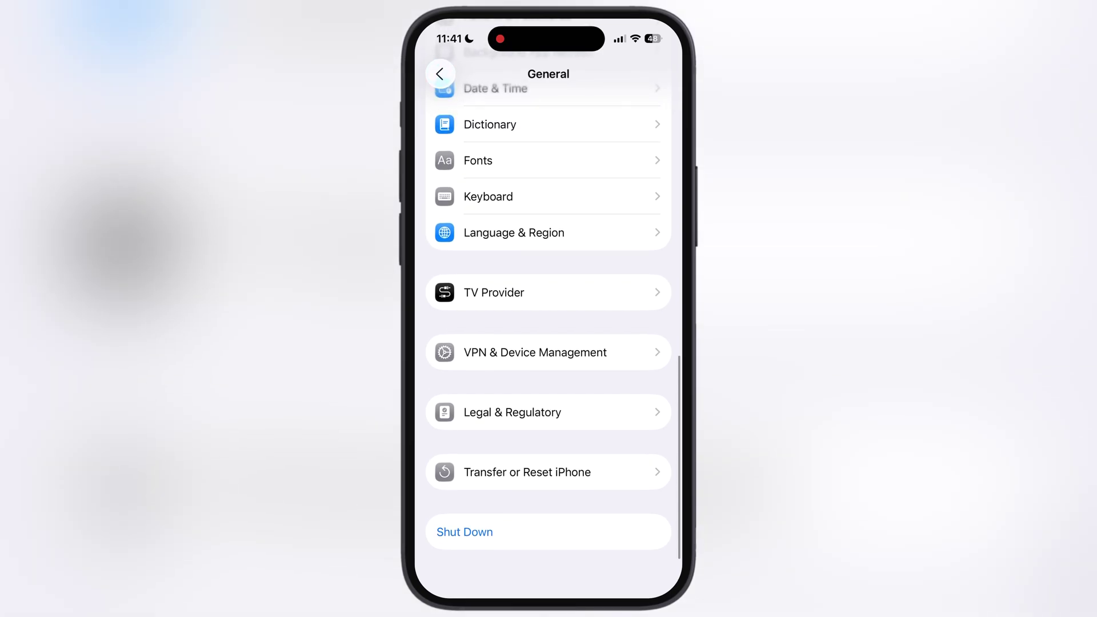
left_click(535, 353)
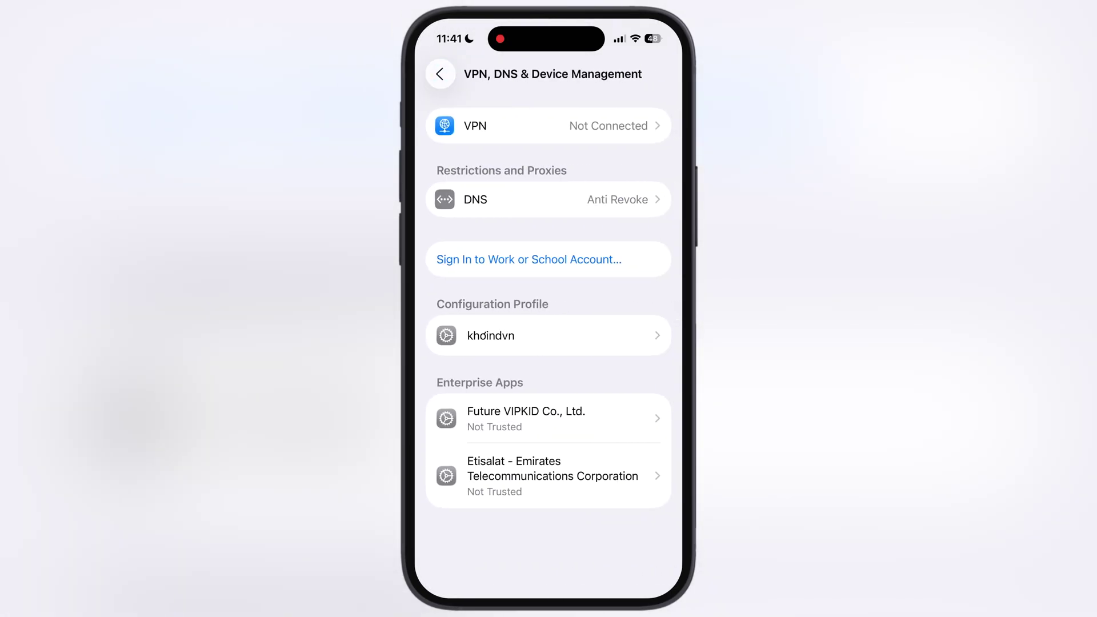
left_click(549, 476)
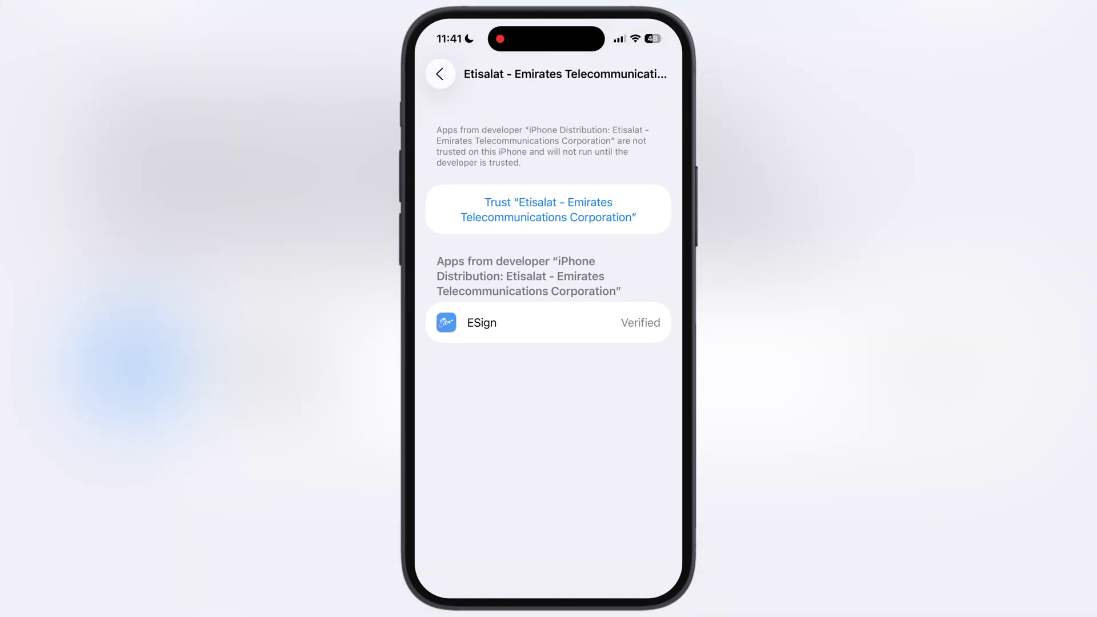
left_click(549, 209)
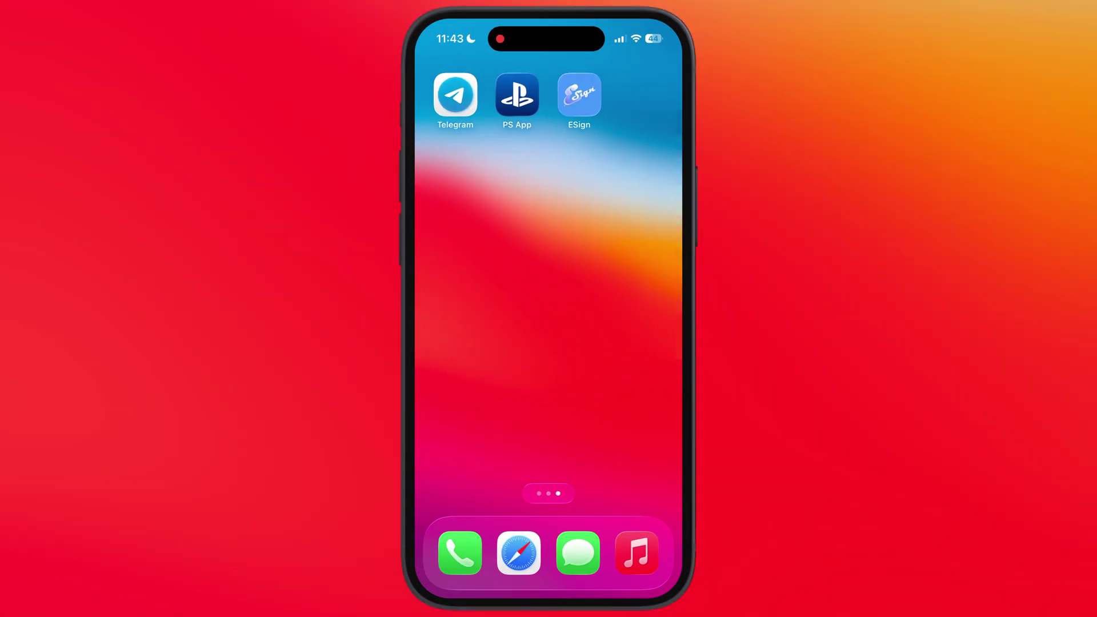
Launch ESign from the home screen and agree to its Service Agreement
left_click(579, 95)
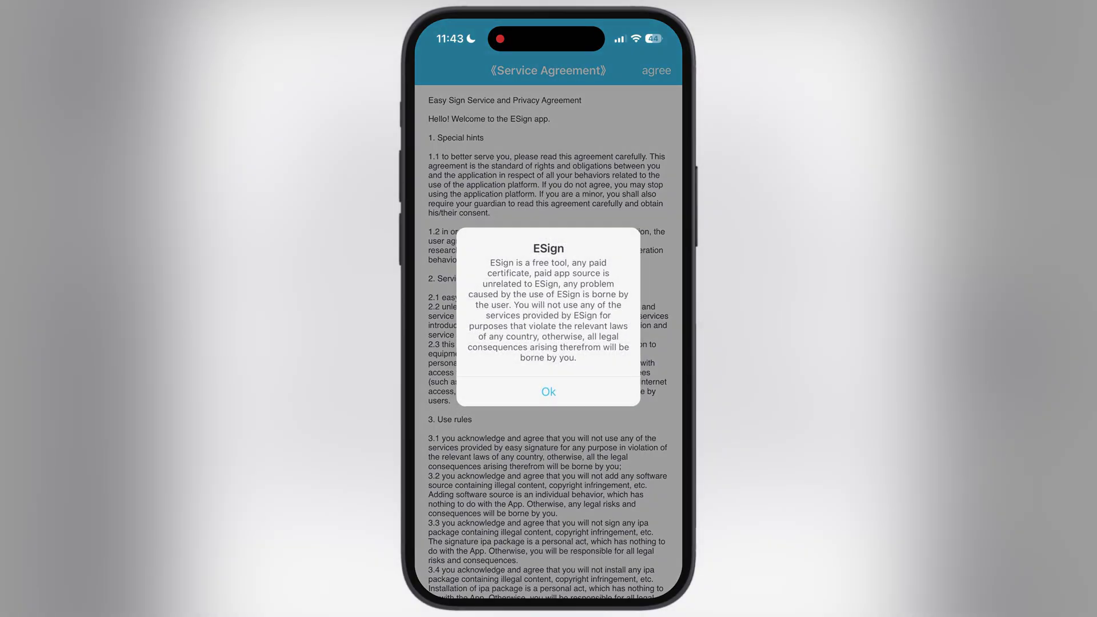
left_click(549, 392)
left_click(656, 71)
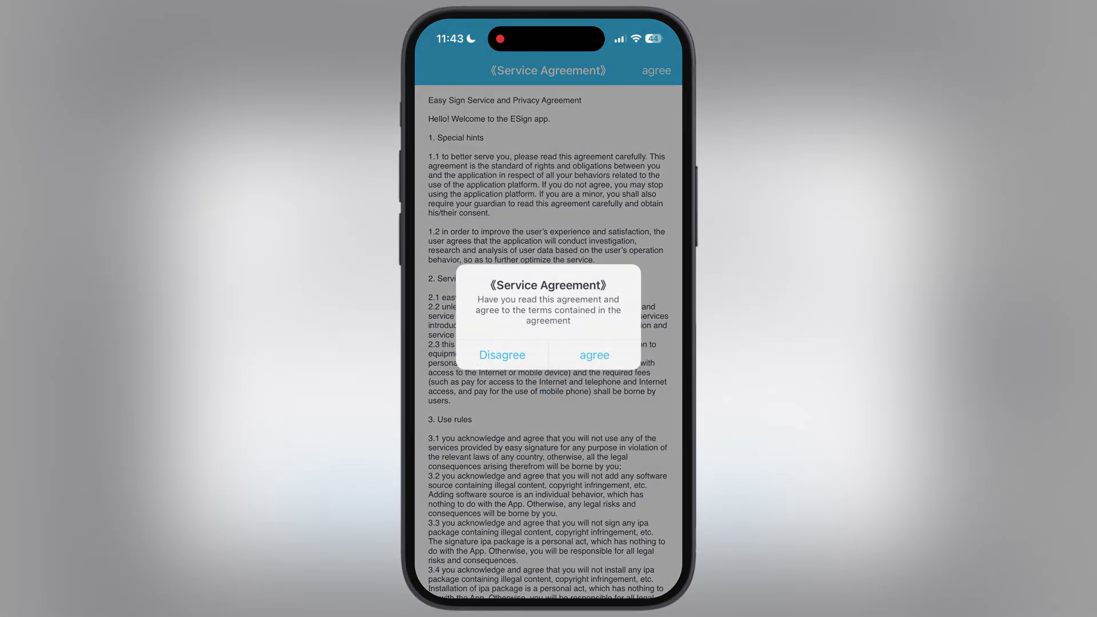
left_click(592, 422)
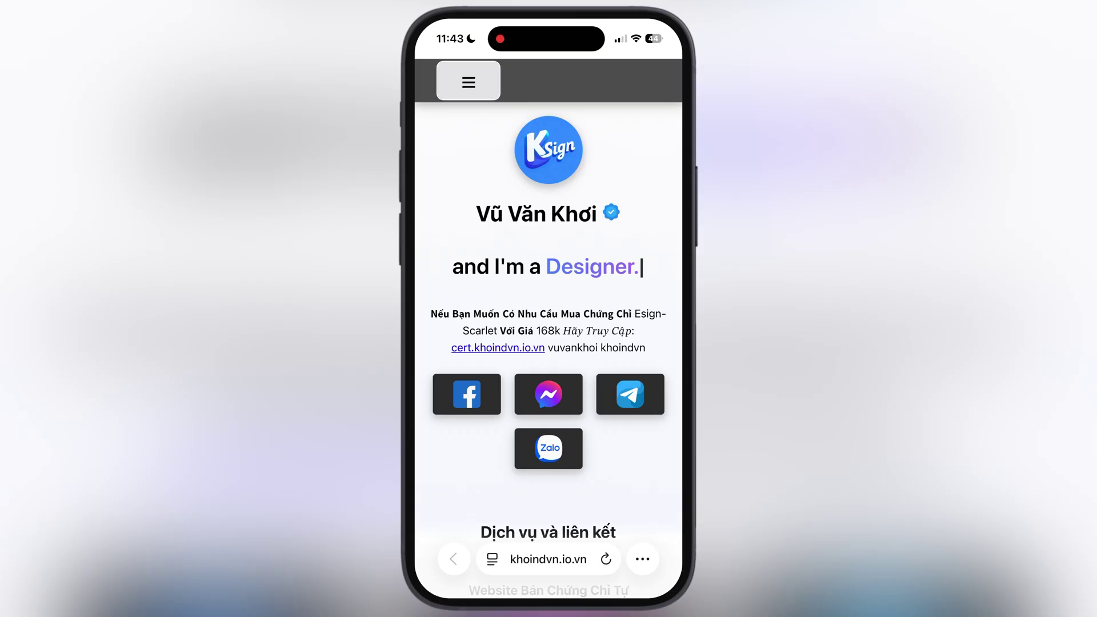
scroll(549, 343, "down", 10)
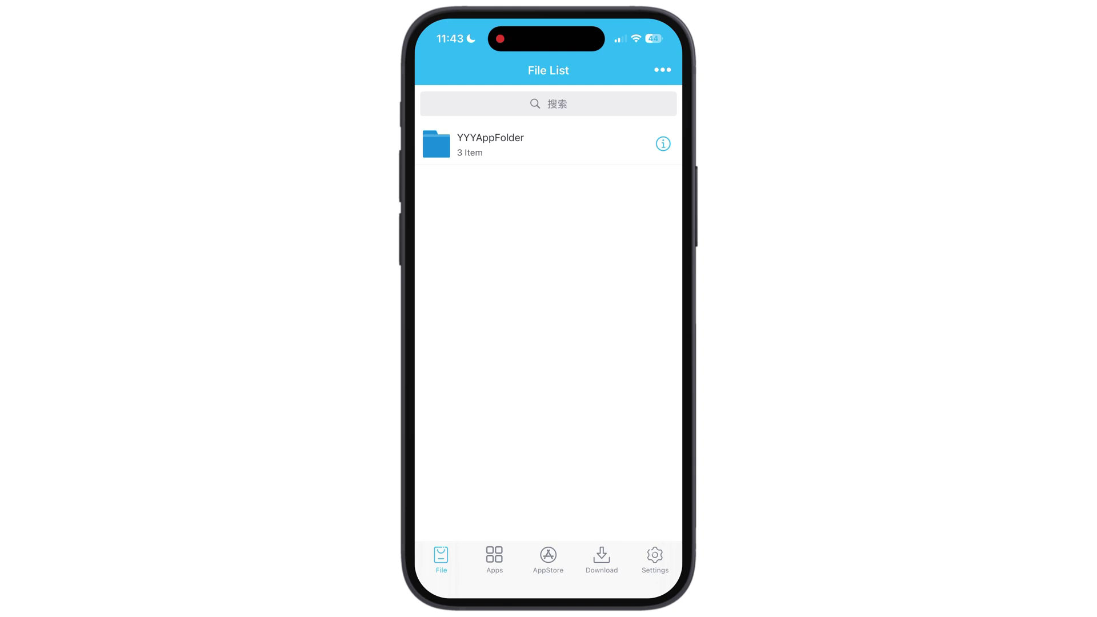
Import the Certs-Khoindvn.zip archive into ESign and unzip it
left_click(663, 70)
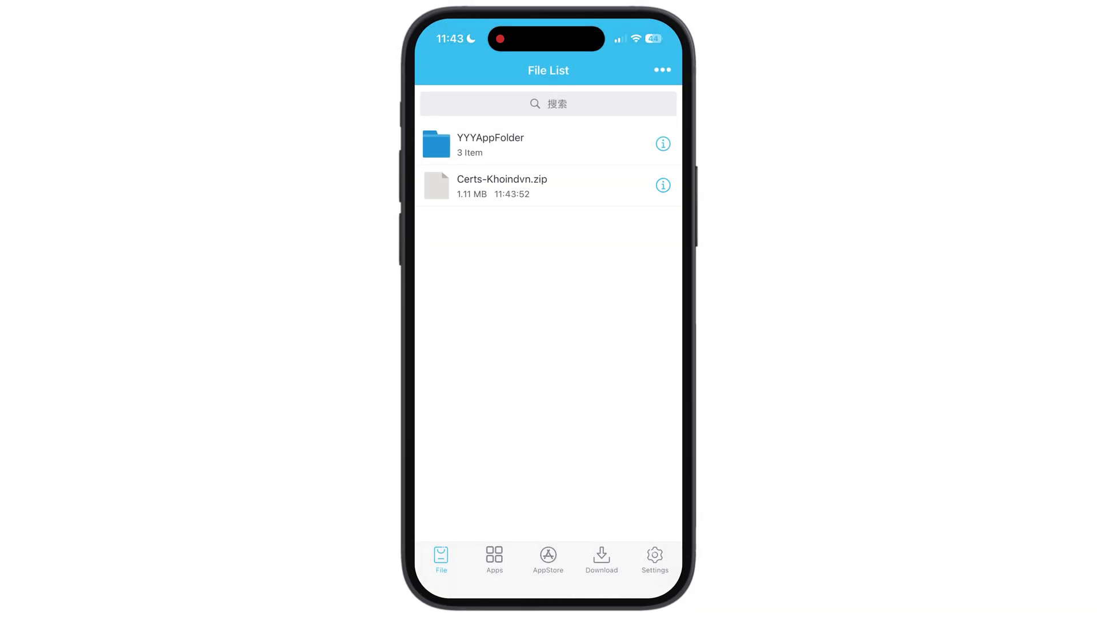
left_click(514, 186)
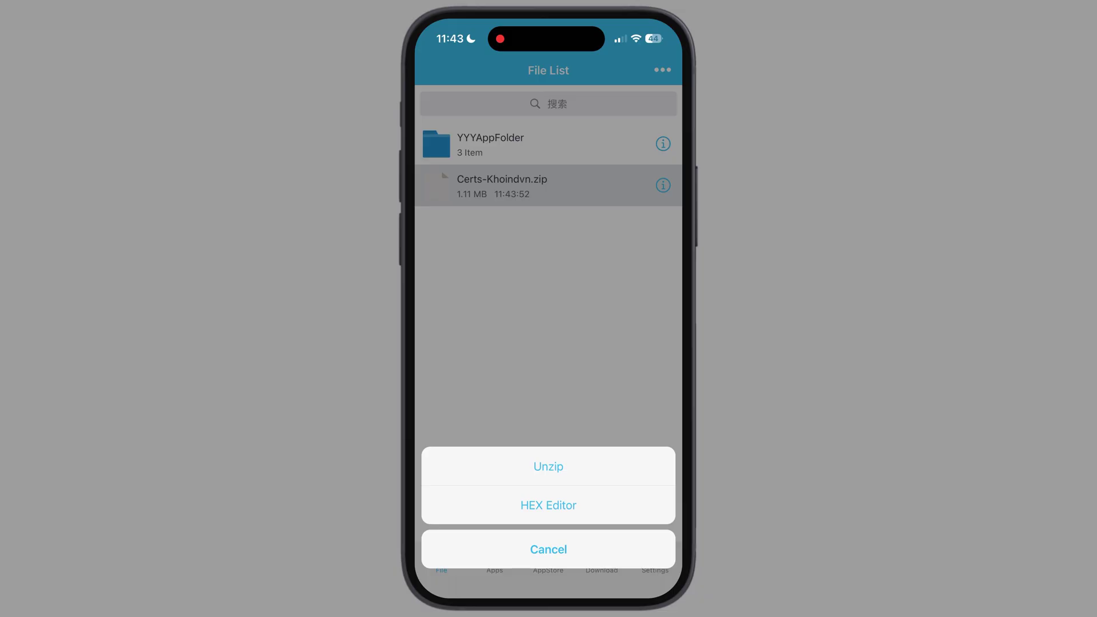
left_click(549, 467)
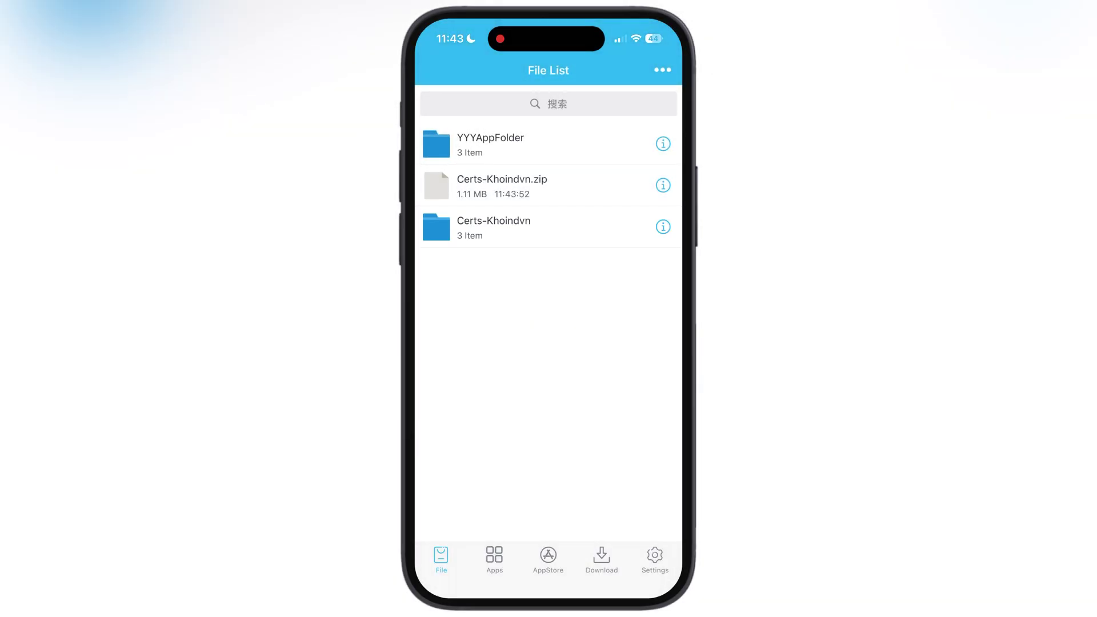
Import the Etisalat certificate from Certs-Khoindvn > ESignCert into Certificate Management
left_click(515, 228)
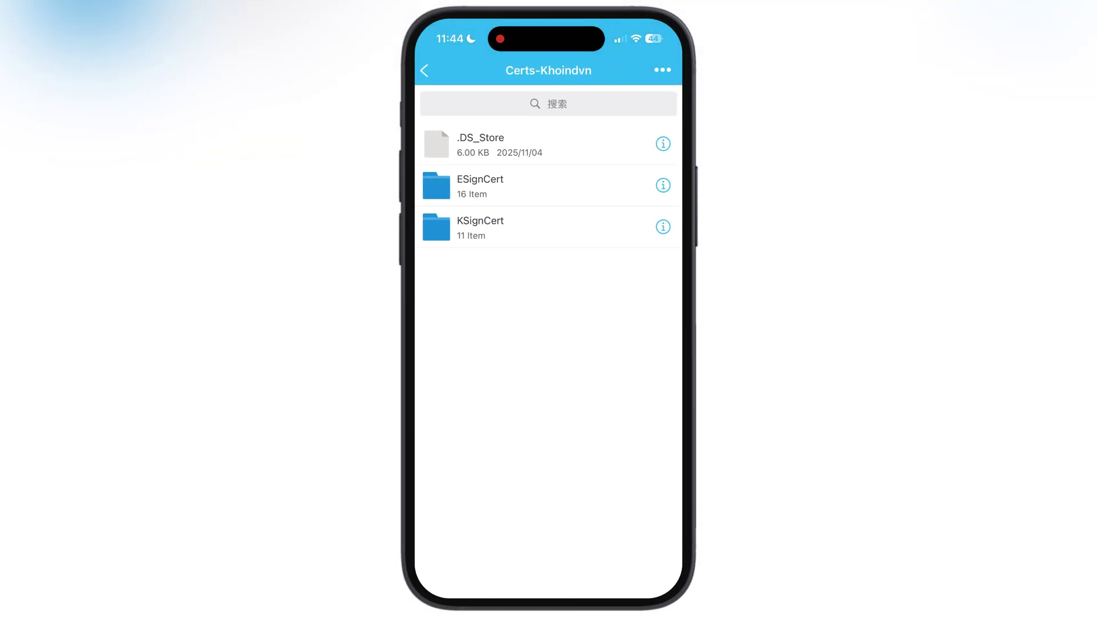
left_click(515, 185)
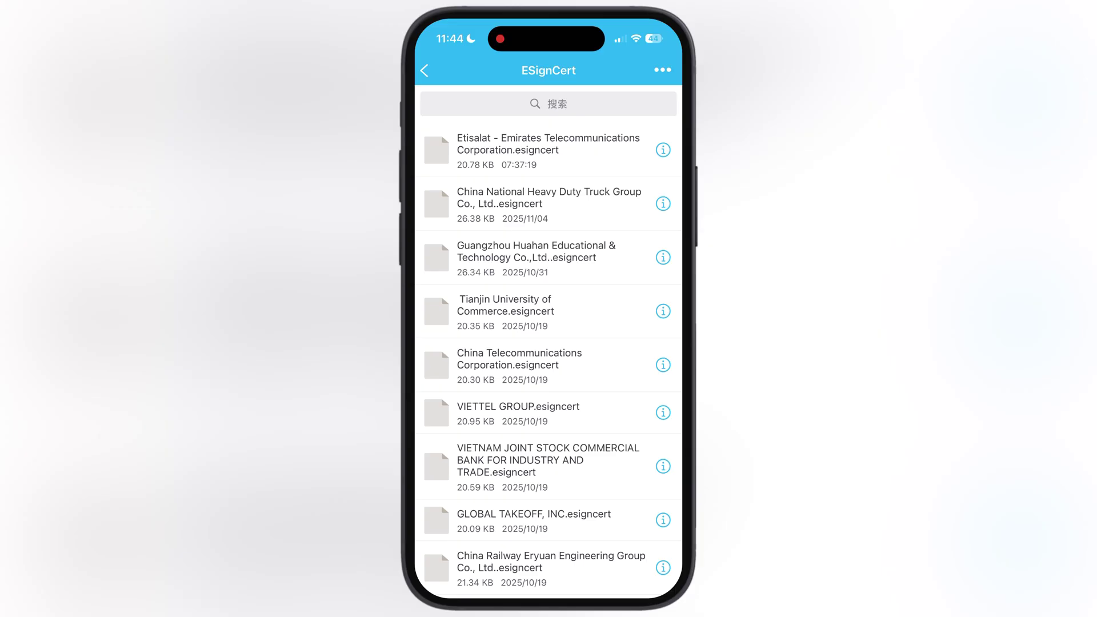
left_click(532, 150)
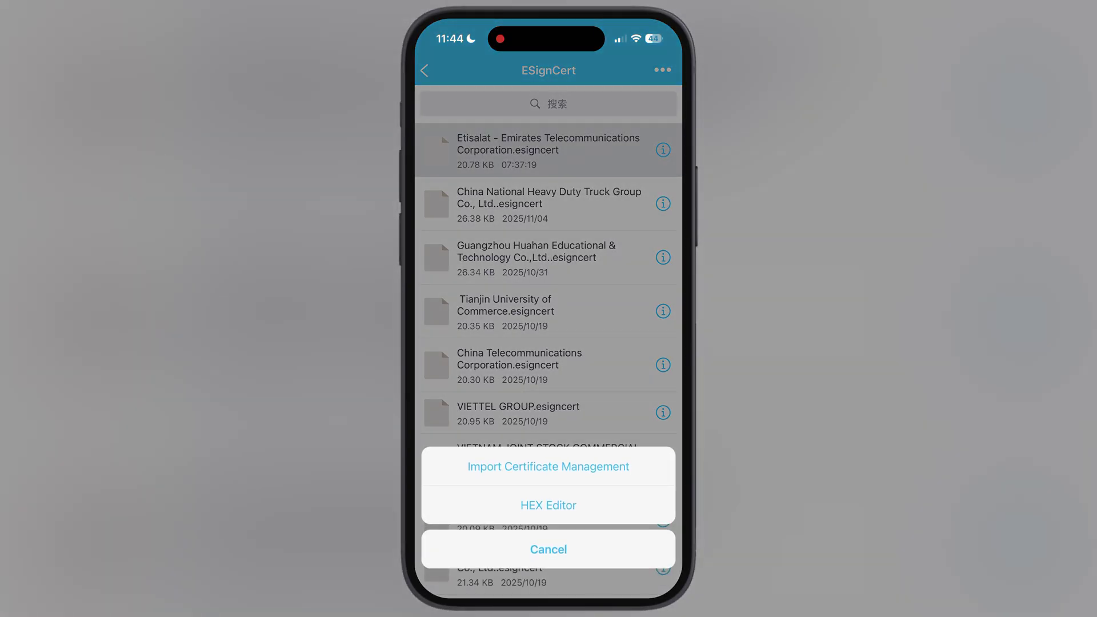
left_click(549, 467)
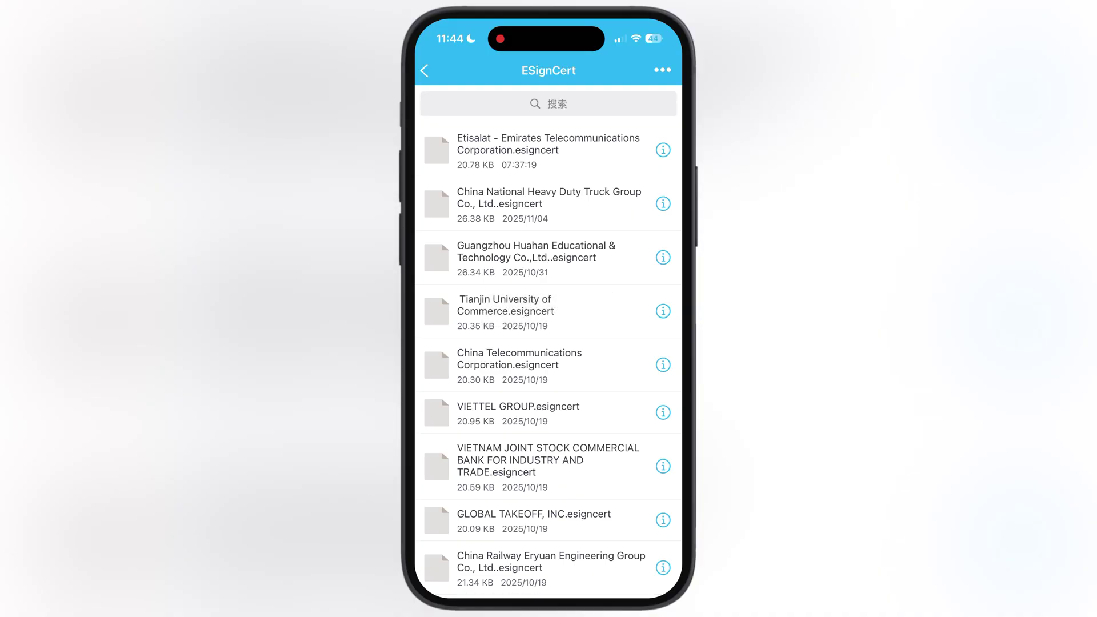
Go back from ESignCert through Certs-Khoindvn to ESign's top-level File List
left_click(424, 71)
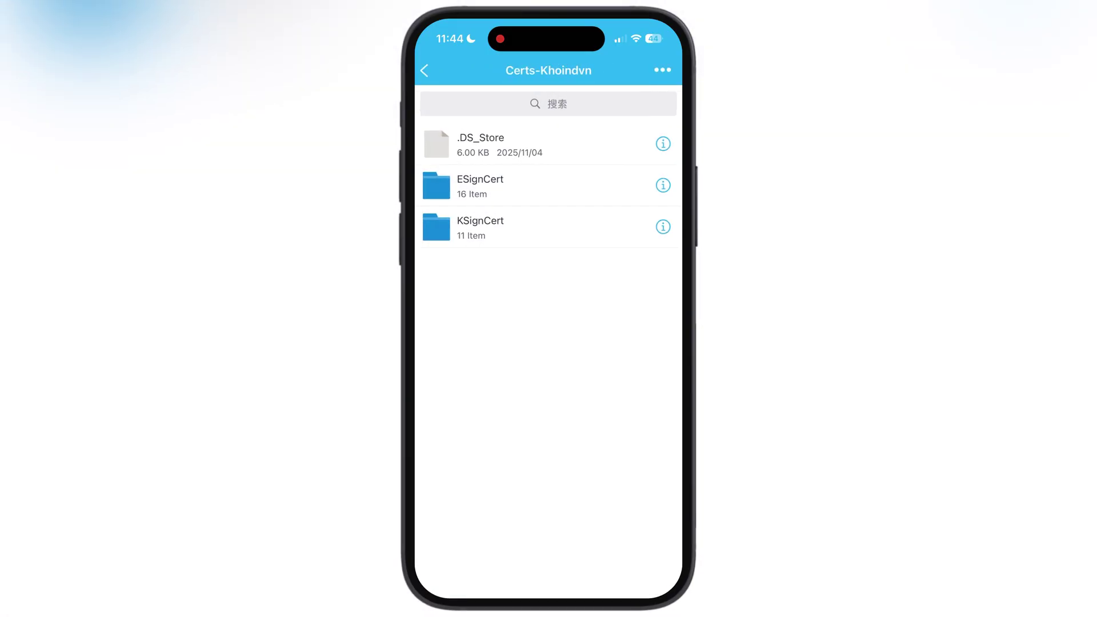
left_click(425, 70)
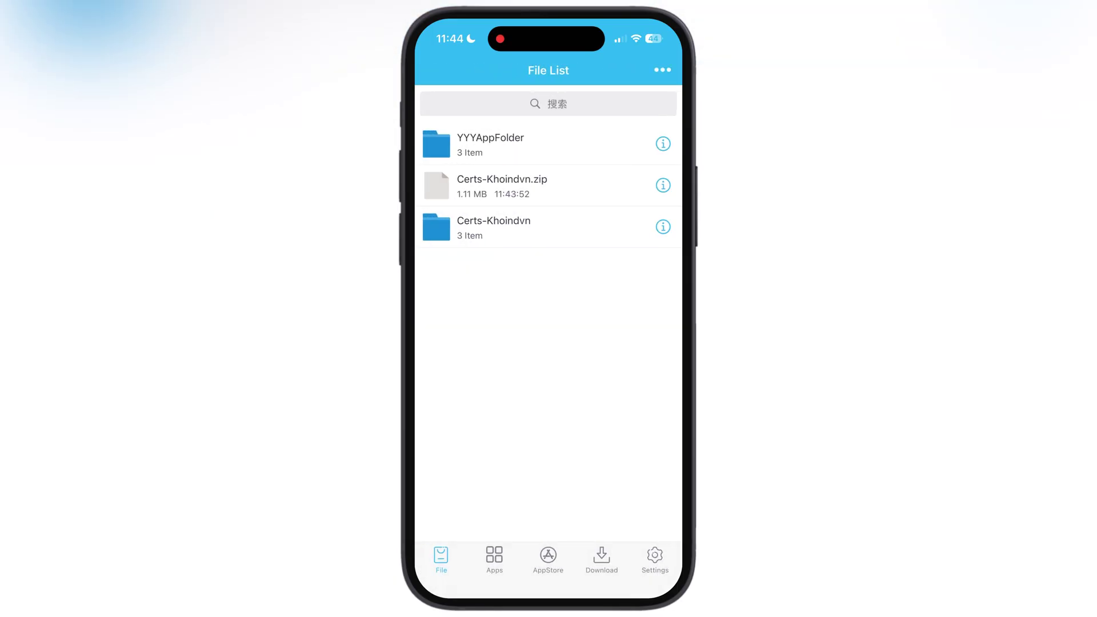